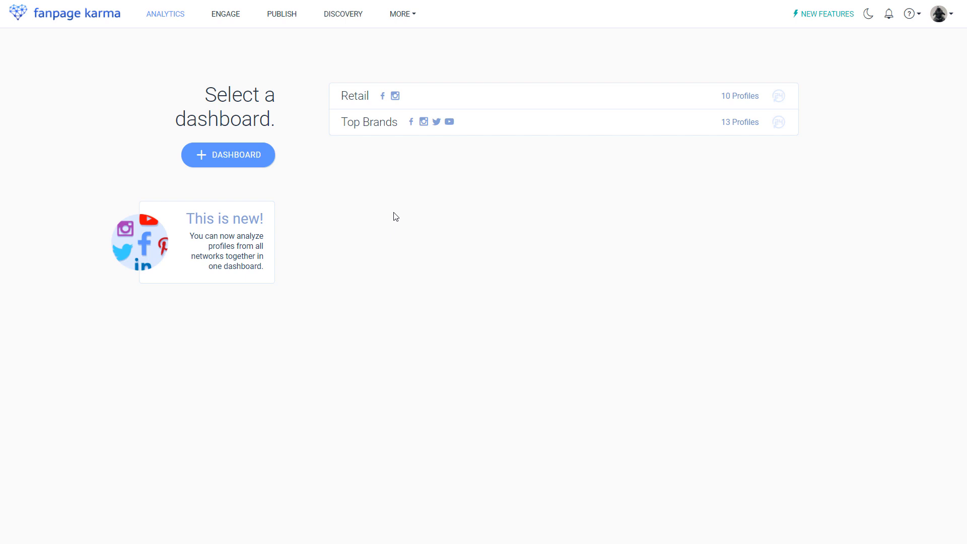
- Create a new analytics dashboard named Coffee Shops
{"action": "left_click", "coordinate": [269, 160]}
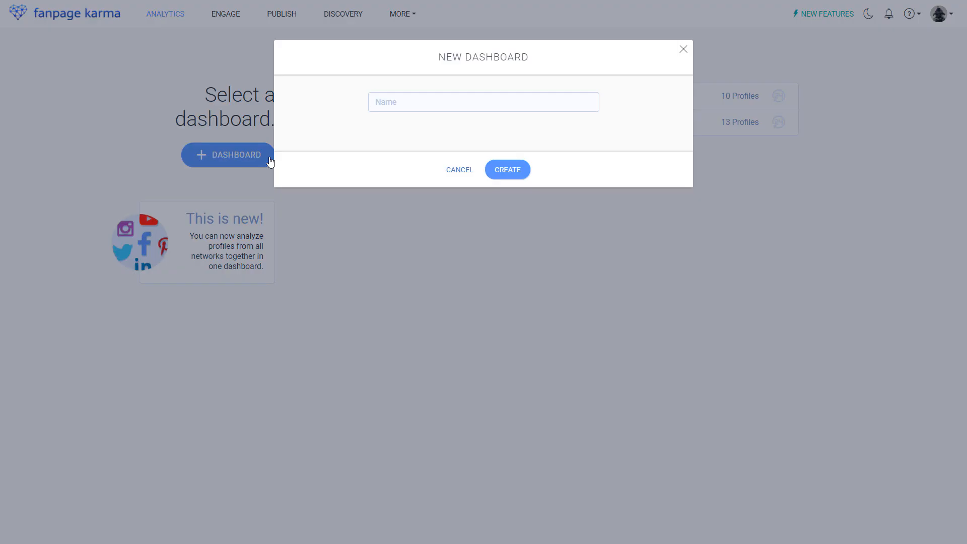
{"action": "type", "text": "Coffee Shops"}
{"action": "left_click", "coordinate": [498, 174]}
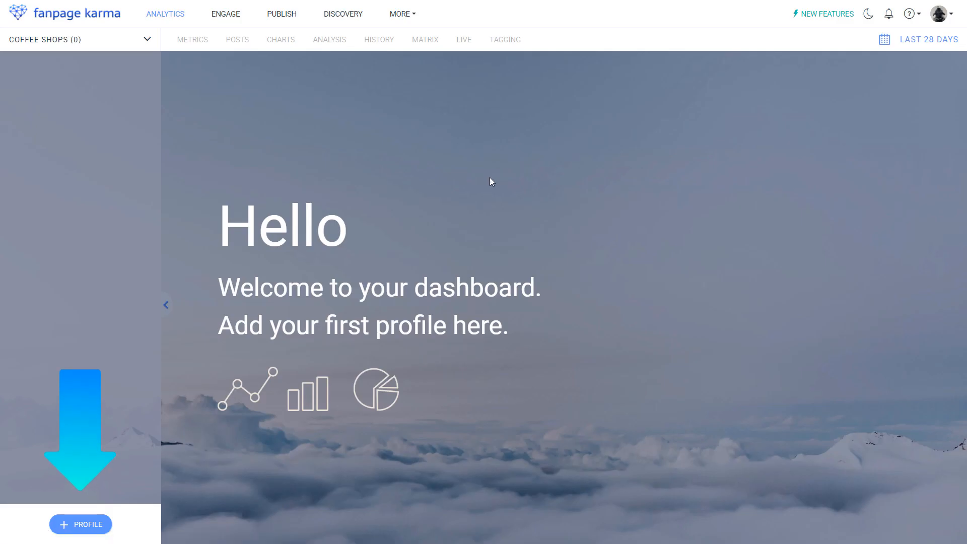
- Search Facebook for starbucks and add the main Starbucks profile with 36.8M fans to the dashboard
{"action": "left_click", "coordinate": [86, 525]}
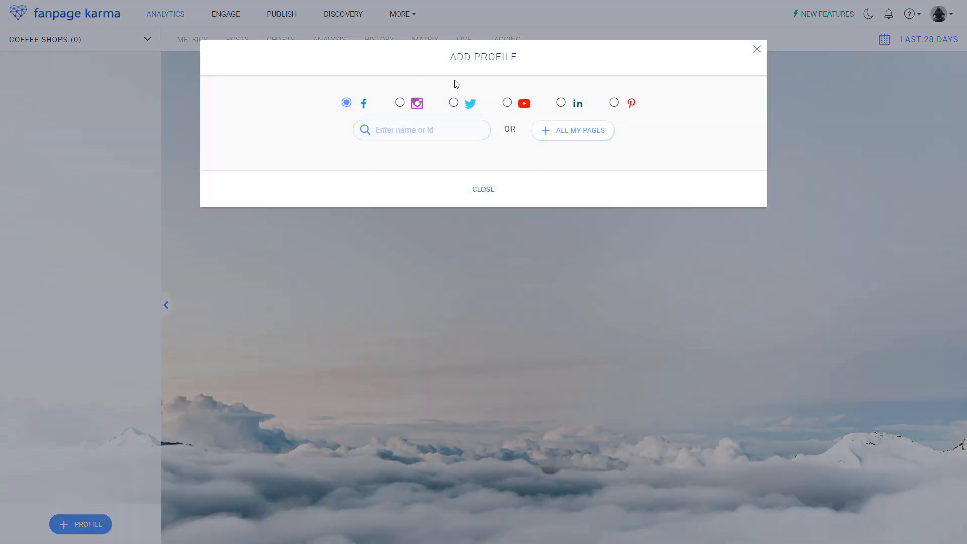
{"action": "left_click", "coordinate": [406, 131]}
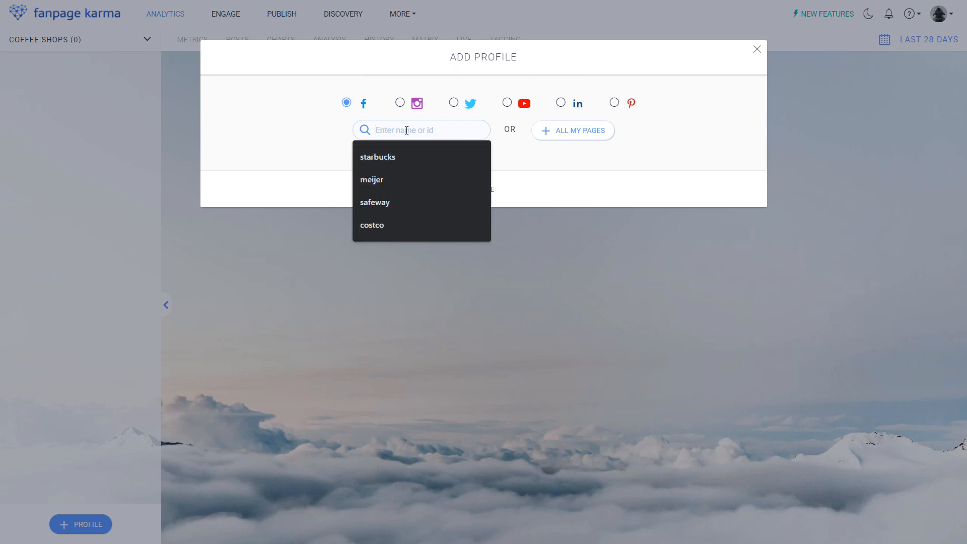
{"action": "left_click", "coordinate": [401, 160]}
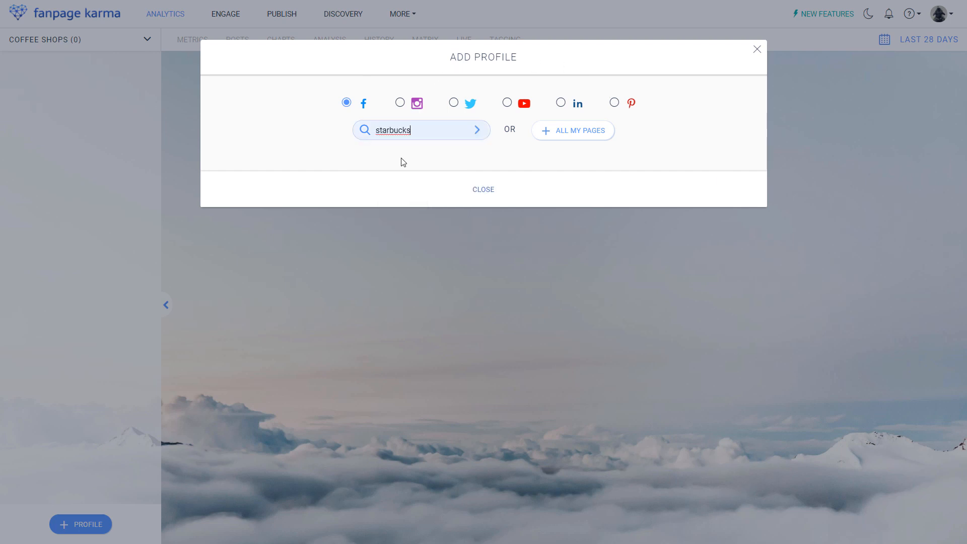
{"action": "left_click", "coordinate": [476, 130]}
{"action": "scroll", "coordinate": [478, 132], "scroll_direction": "down", "scroll_amount": 1}
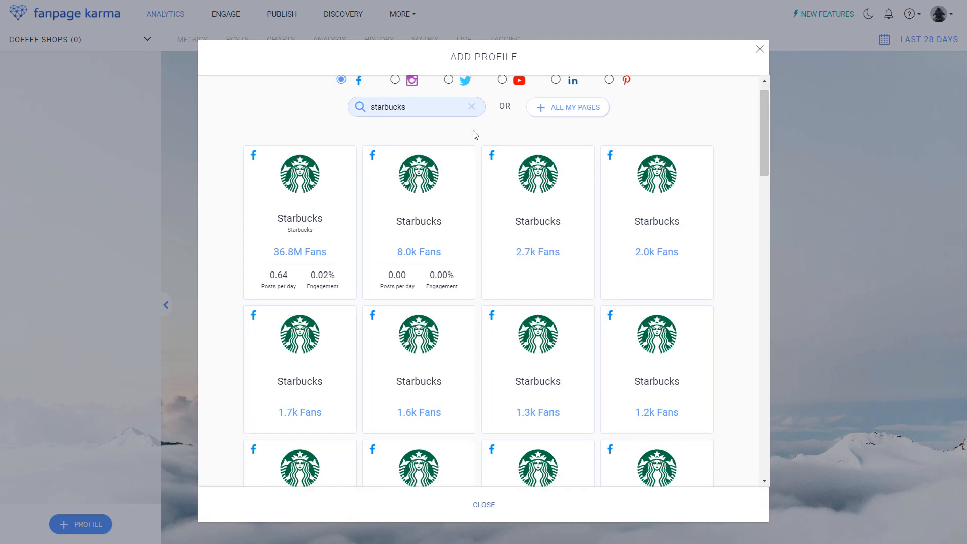
{"action": "left_click", "coordinate": [338, 204]}
- Search Instagram for starbucks and add the Starbucks Coffee profile to the dashboard
{"action": "left_click", "coordinate": [96, 524]}
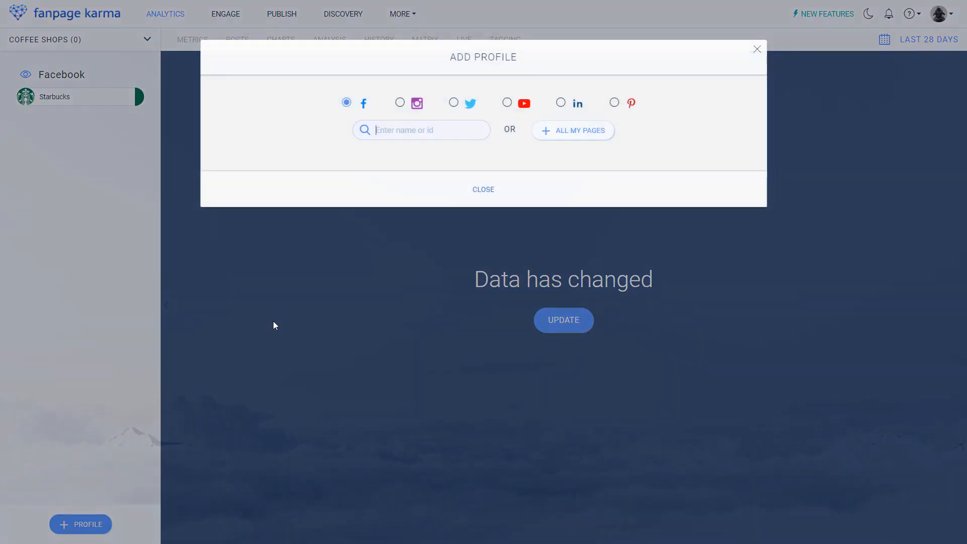
{"action": "left_click", "coordinate": [399, 102]}
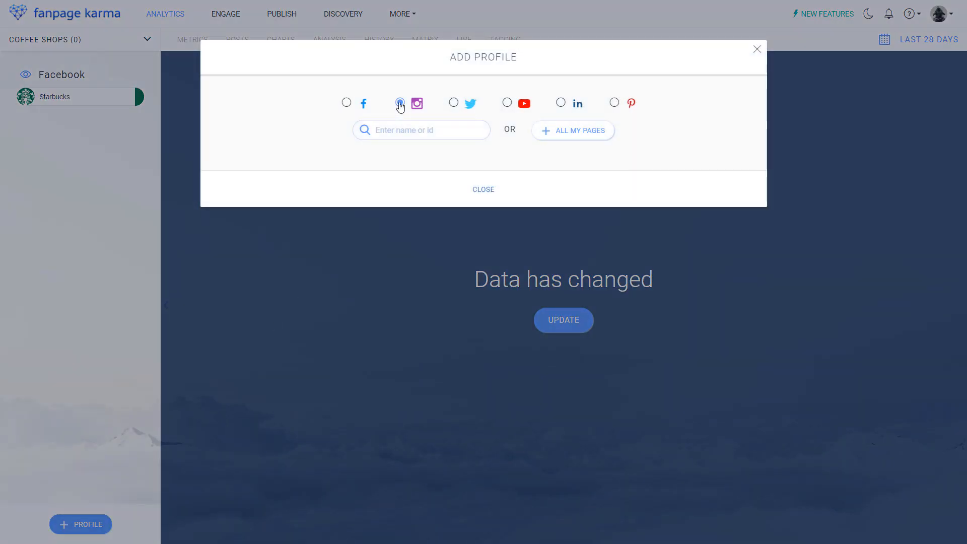
{"action": "left_click", "coordinate": [395, 130]}
{"action": "left_click", "coordinate": [390, 157]}
{"action": "left_click", "coordinate": [477, 131]}
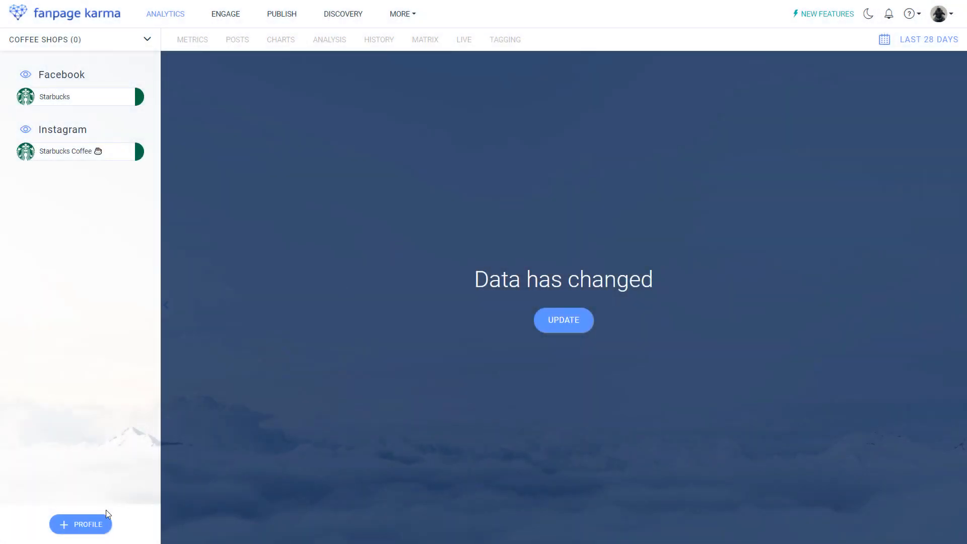
- Search Instagram for costacoffee and add the costacoffee profile to the dashboard
{"action": "left_click", "coordinate": [80, 524]}
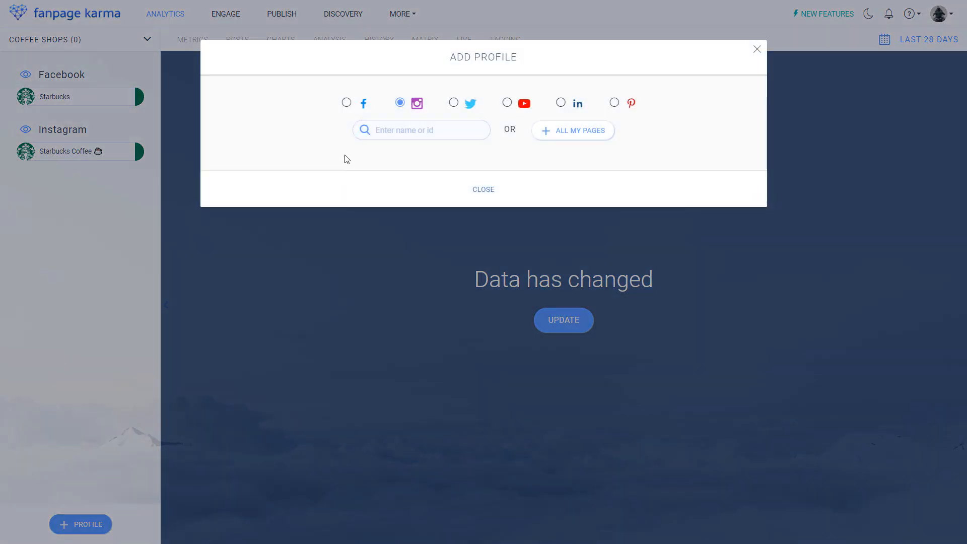
{"action": "left_click", "coordinate": [400, 131]}
{"action": "type", "text": "costacoffee"}
{"action": "key", "text": "Return"}
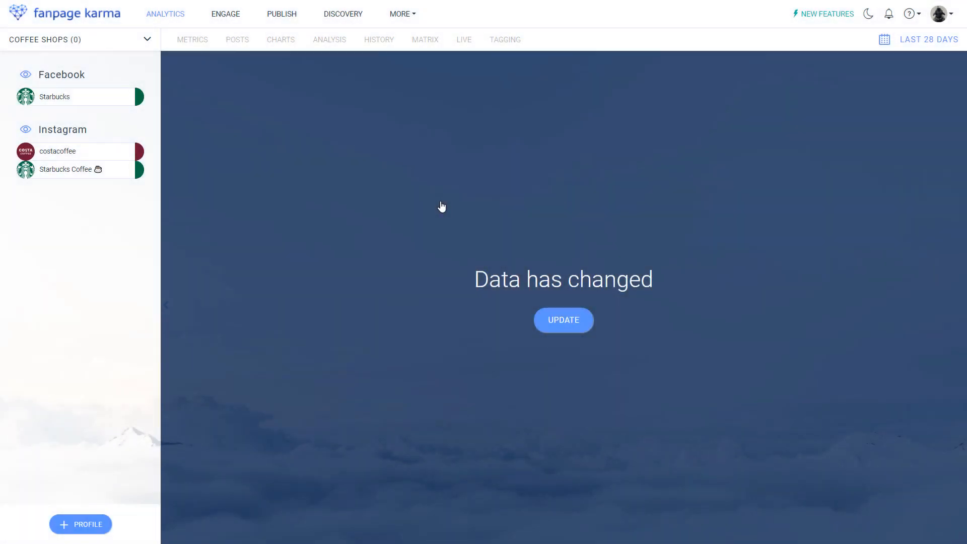
- Search Facebook for costacoffee and add the main Costa Coffee profile with 1.7M fans to the dashboard
{"action": "left_click", "coordinate": [82, 529]}
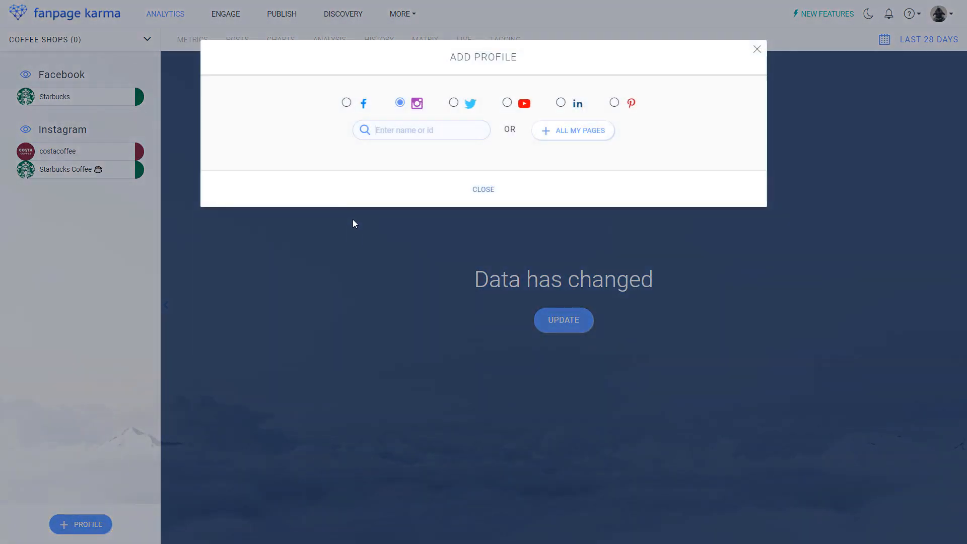
{"action": "left_click", "coordinate": [347, 102]}
{"action": "left_click", "coordinate": [393, 132]}
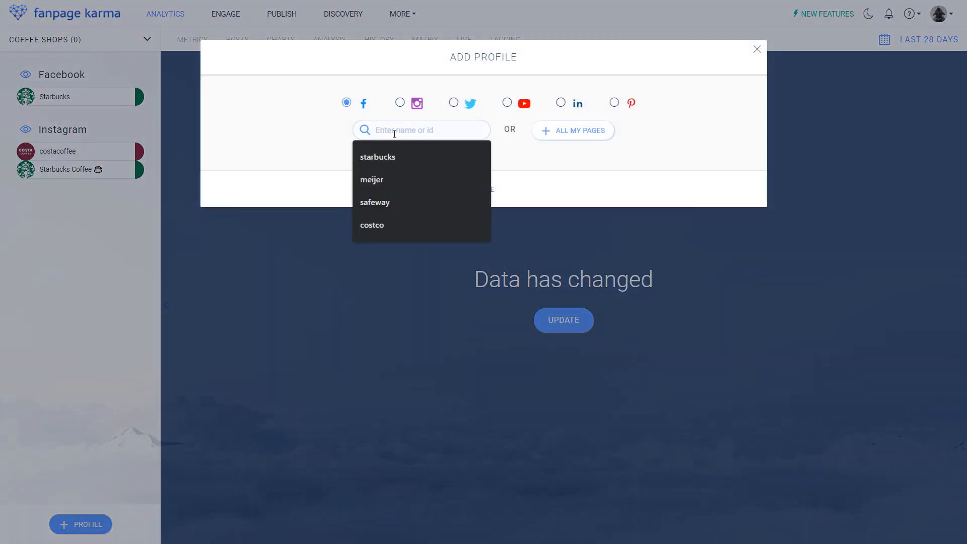
{"action": "type", "text": "costacod"}
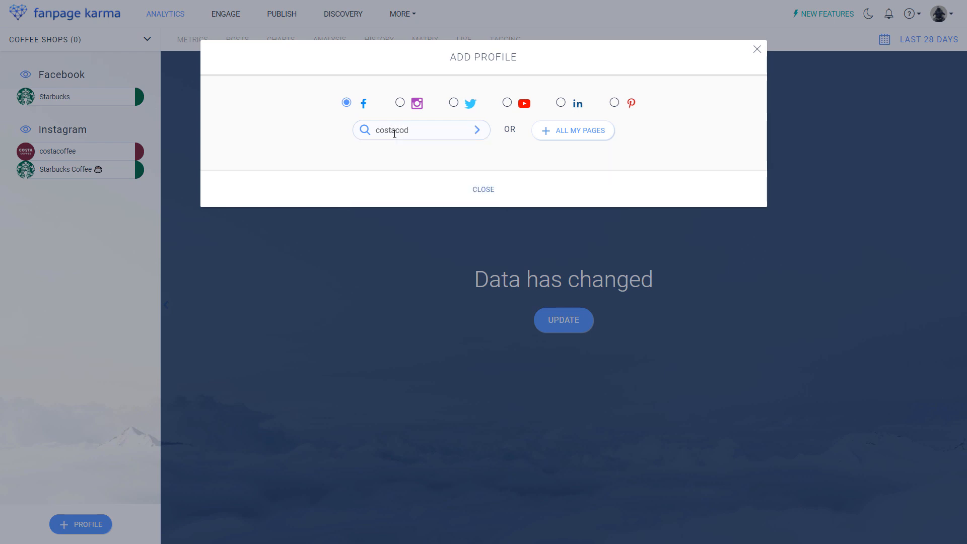
{"action": "key", "text": "BackSpace"}
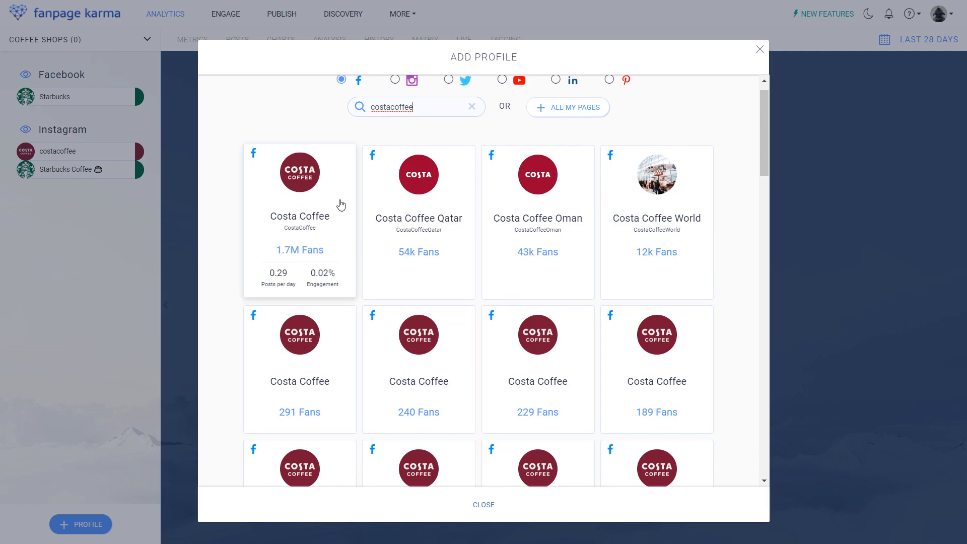
{"action": "left_click", "coordinate": [340, 204]}
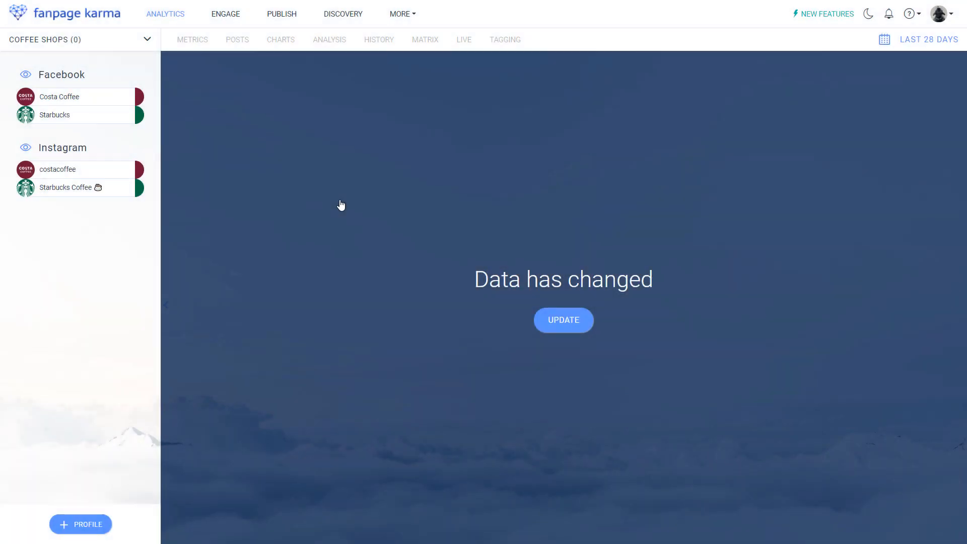
- Add the own Facebook page karmacafeee to the dashboard, granting the insights permission, and update the dashboard data
{"action": "left_click", "coordinate": [99, 527]}
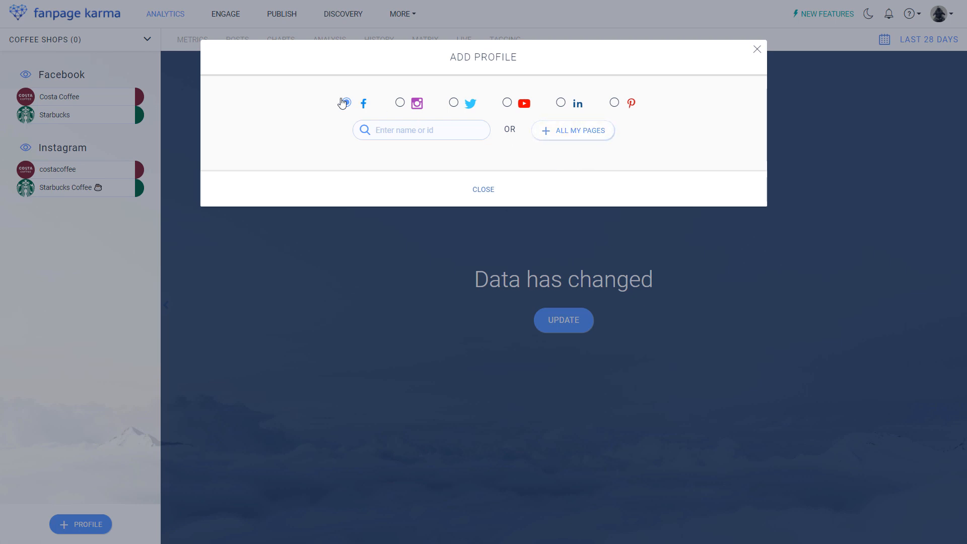
{"action": "left_click", "coordinate": [574, 131]}
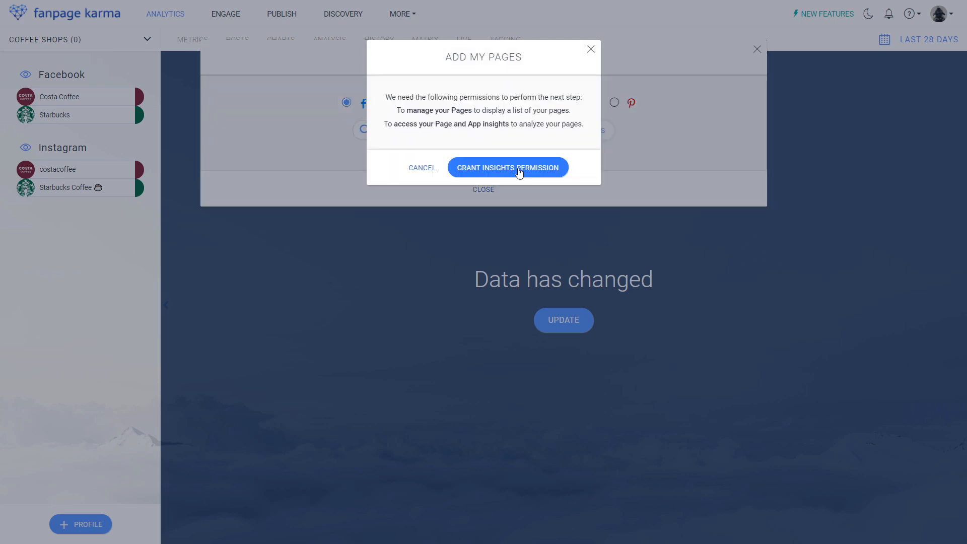
{"action": "left_click", "coordinate": [519, 172]}
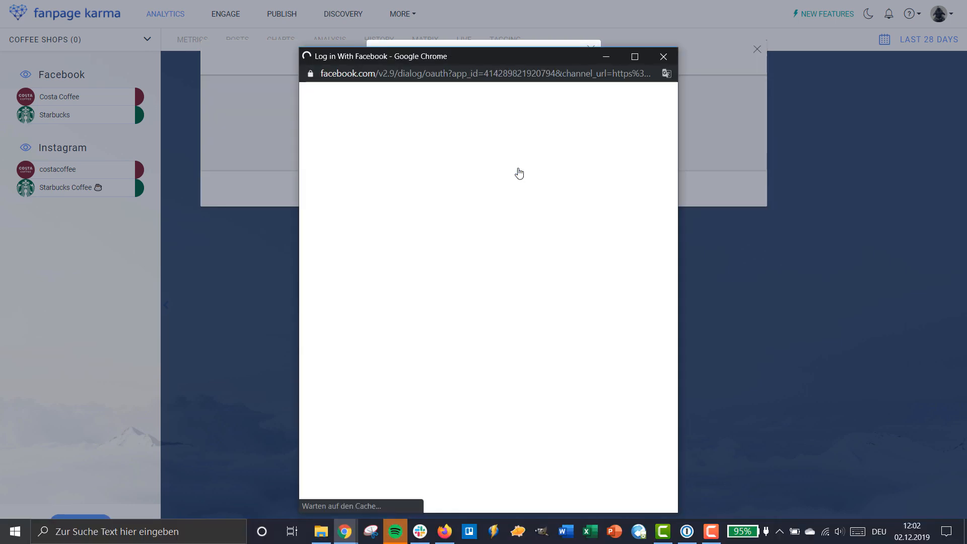
{"action": "left_click", "coordinate": [533, 255]}
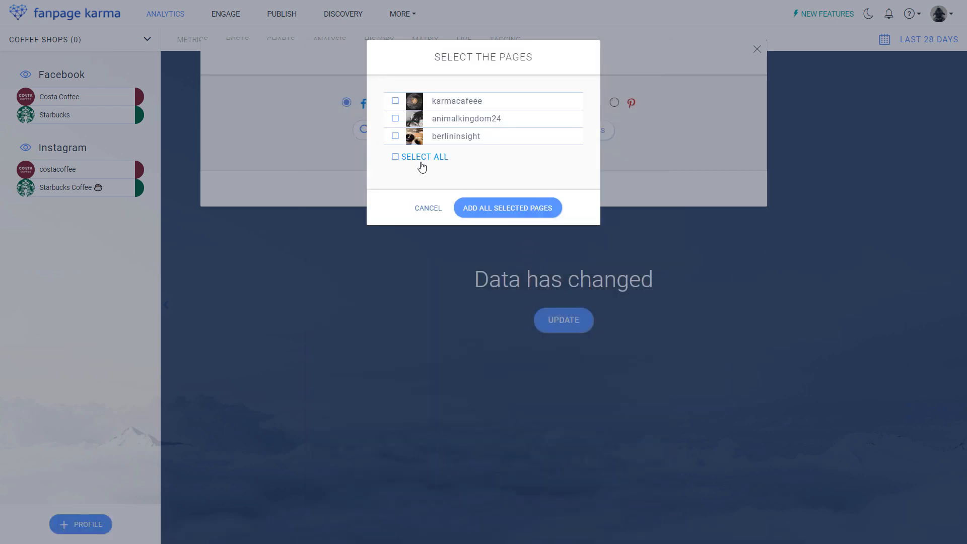
{"action": "left_click", "coordinate": [394, 102]}
{"action": "left_click", "coordinate": [480, 214]}
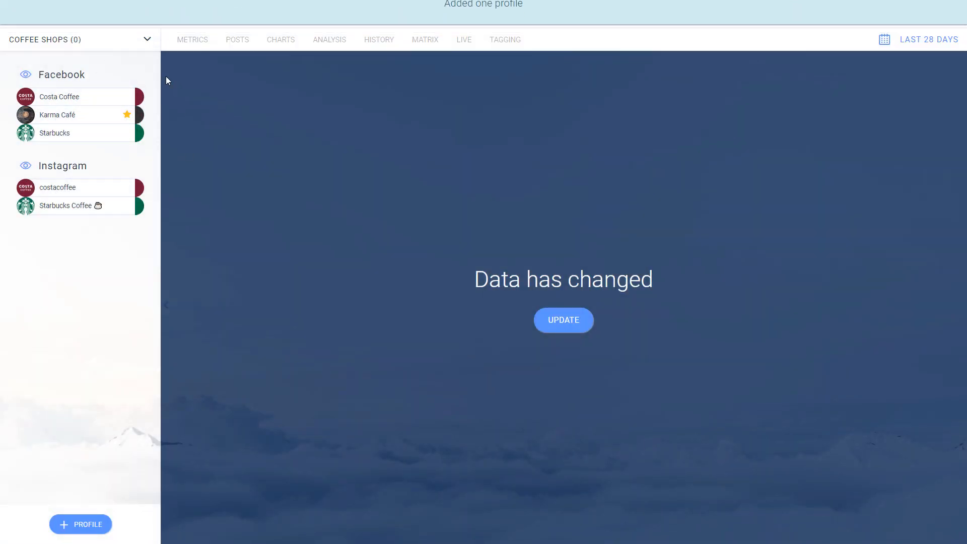
{"action": "left_click", "coordinate": [556, 325]}
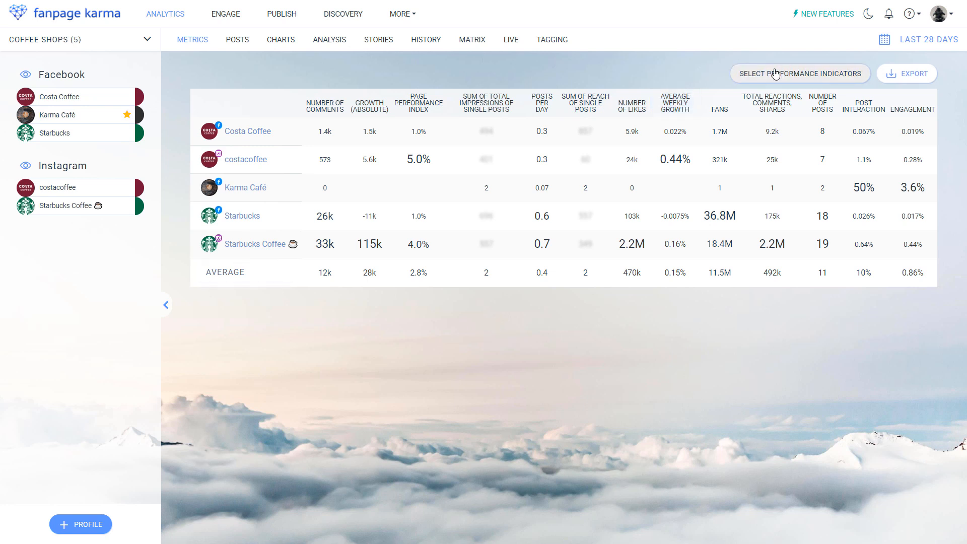
- View the profiles' posts, and in the charts view narrow the Growth (absolute) chart to about the width of the Number of posts chart
{"action": "left_click", "coordinate": [237, 40]}
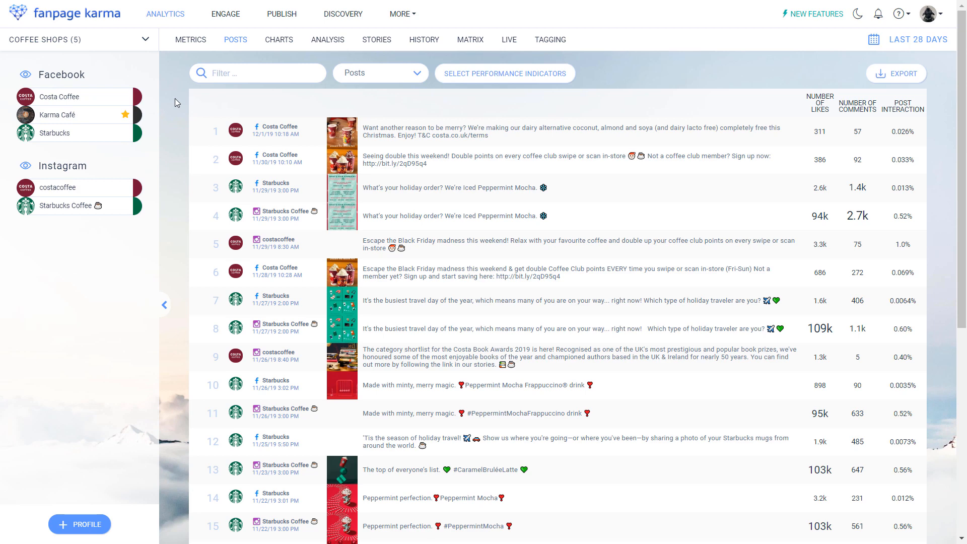
{"action": "left_click", "coordinate": [272, 45]}
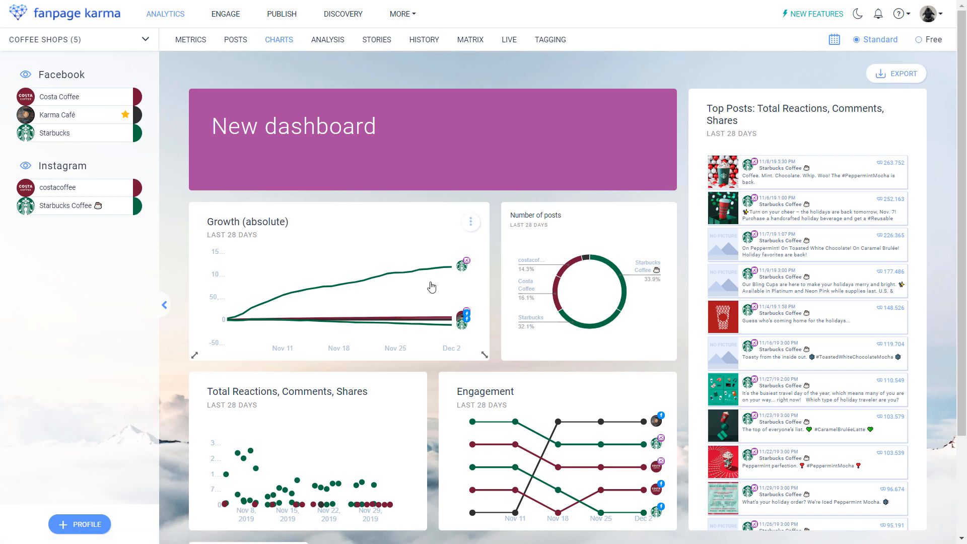
{"action": "left_click_drag", "start_coordinate": [484, 355], "coordinate": [347, 350]}
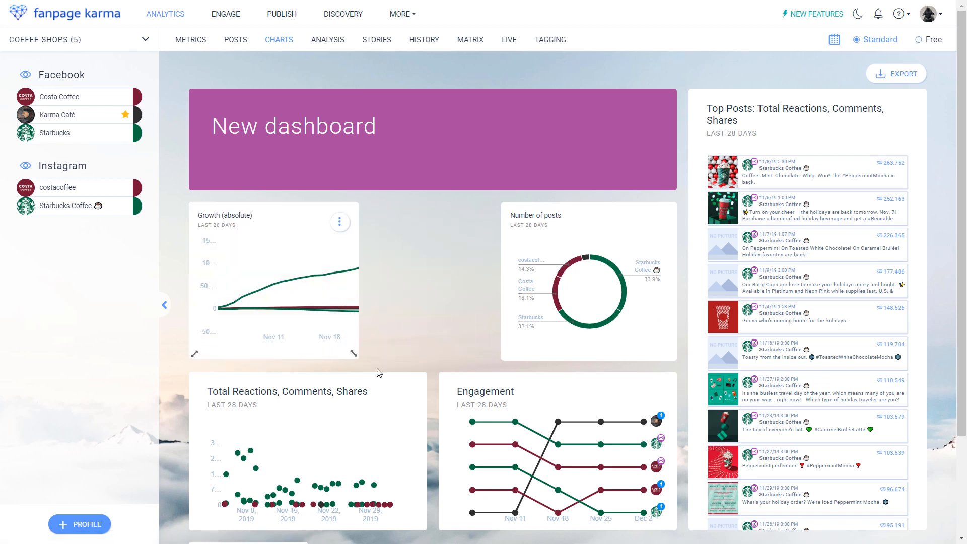
- Hide all Instagram profiles from the post analysis and update the data
{"action": "left_click", "coordinate": [327, 42]}
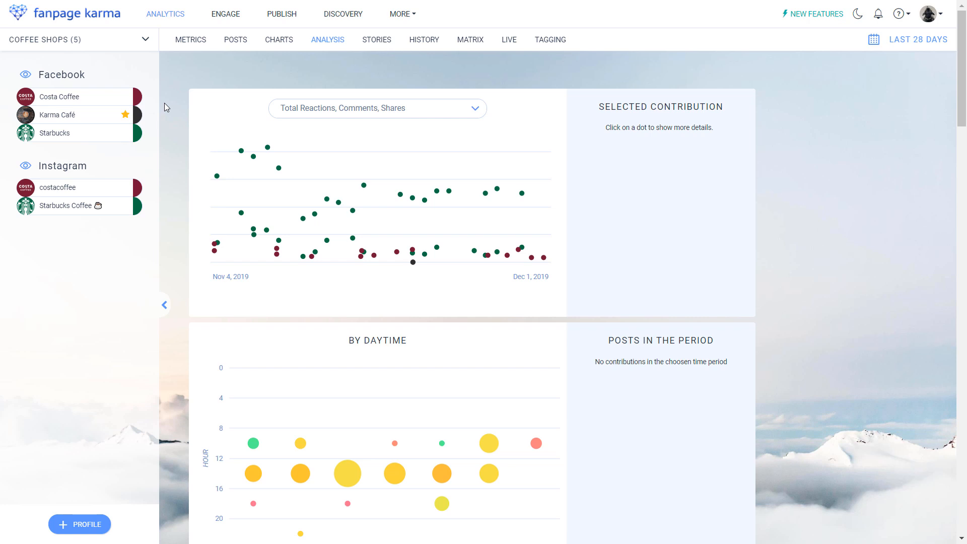
{"action": "left_click", "coordinate": [28, 167]}
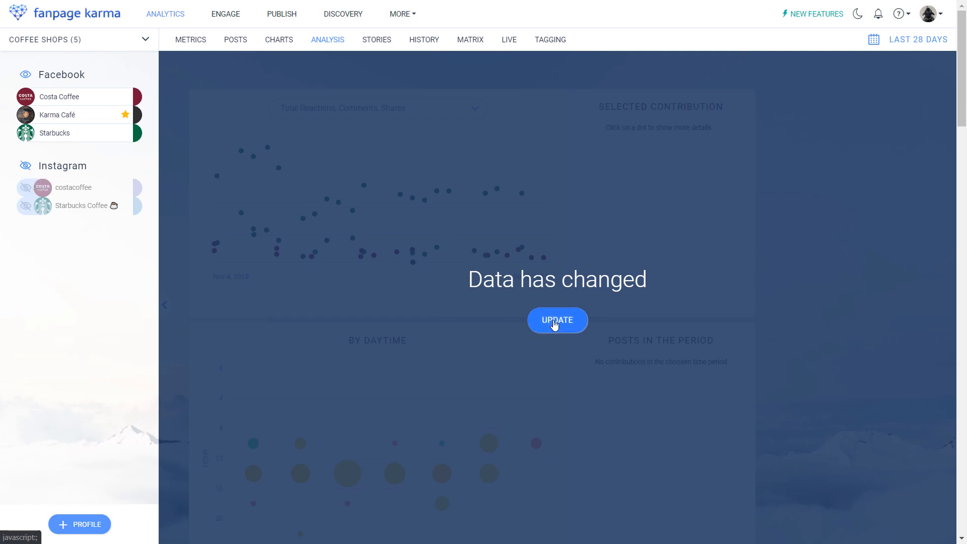
{"action": "left_click", "coordinate": [555, 322]}
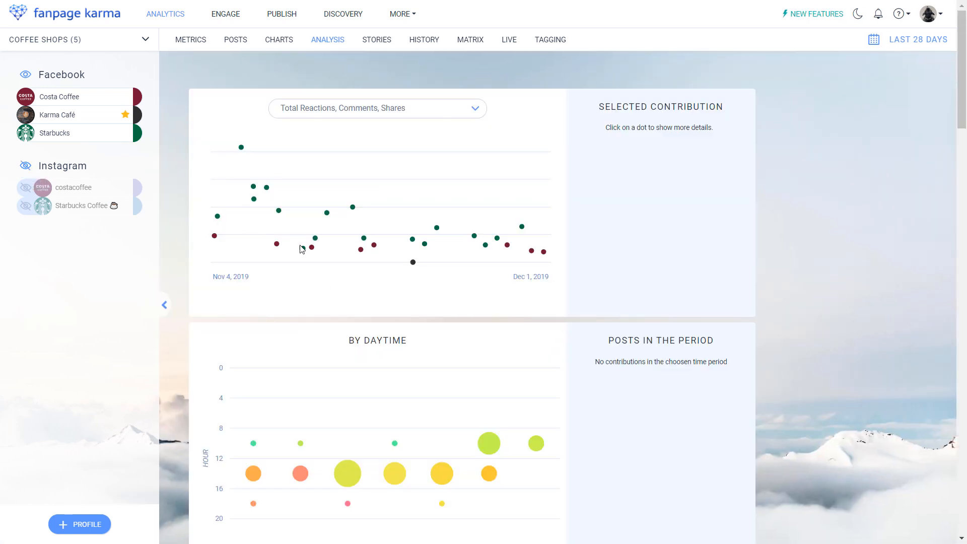
- Set the analysis period to 11/04/19 - 11/30/19
{"action": "mouse_move", "coordinate": [513, 235]}
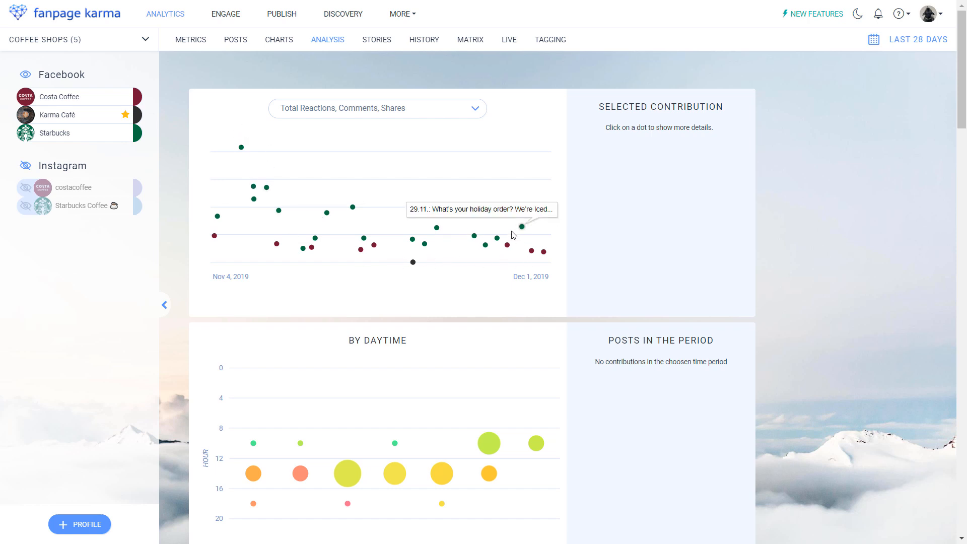
{"action": "left_click", "coordinate": [909, 44]}
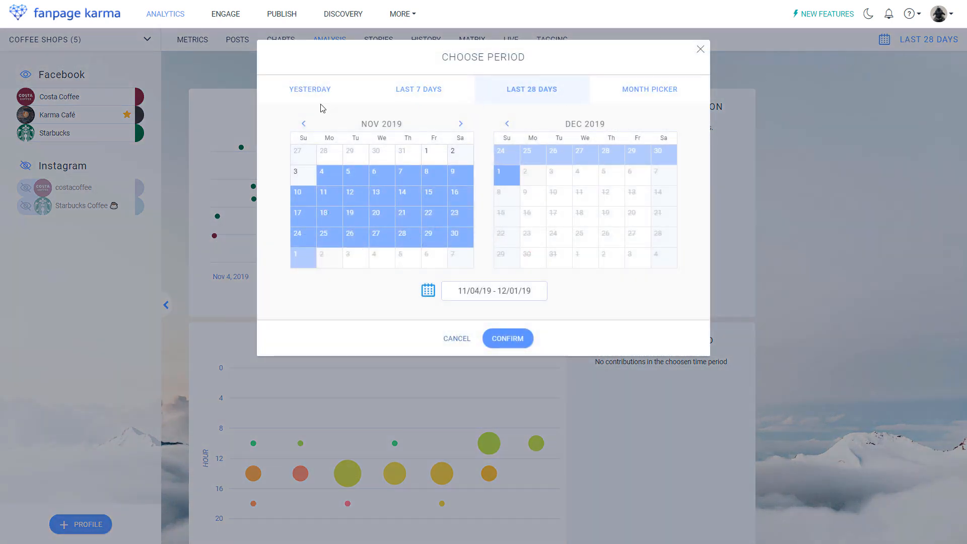
{"action": "left_click", "coordinate": [330, 174]}
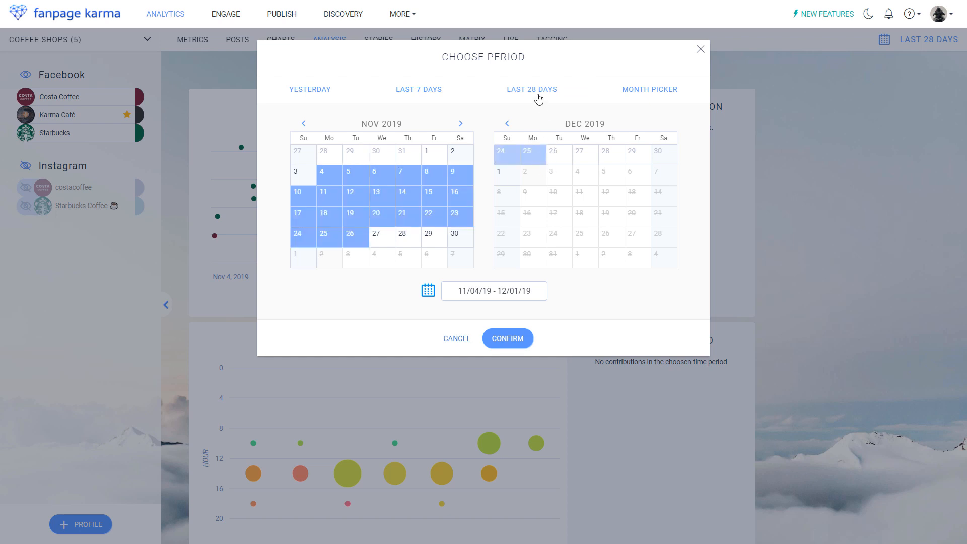
{"action": "left_click", "coordinate": [329, 173]}
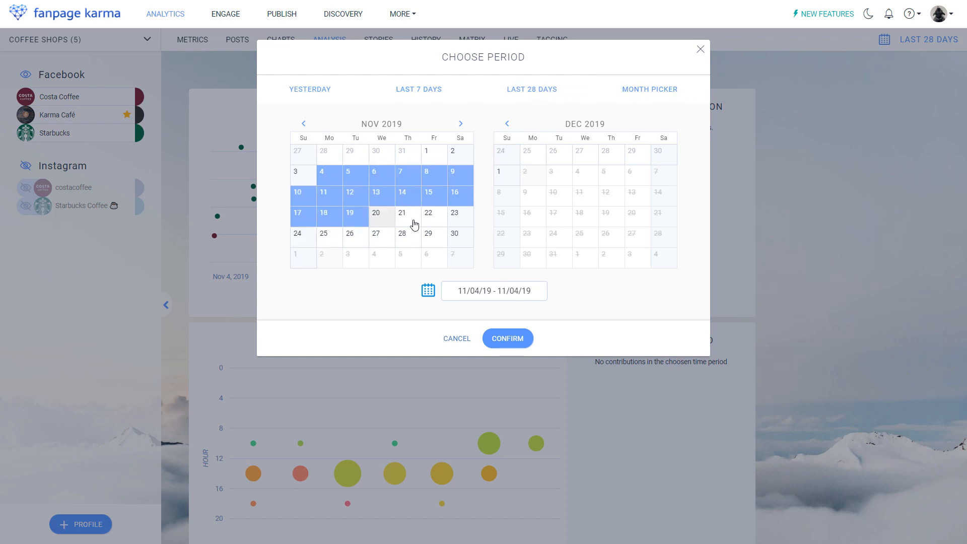
{"action": "left_click", "coordinate": [456, 236]}
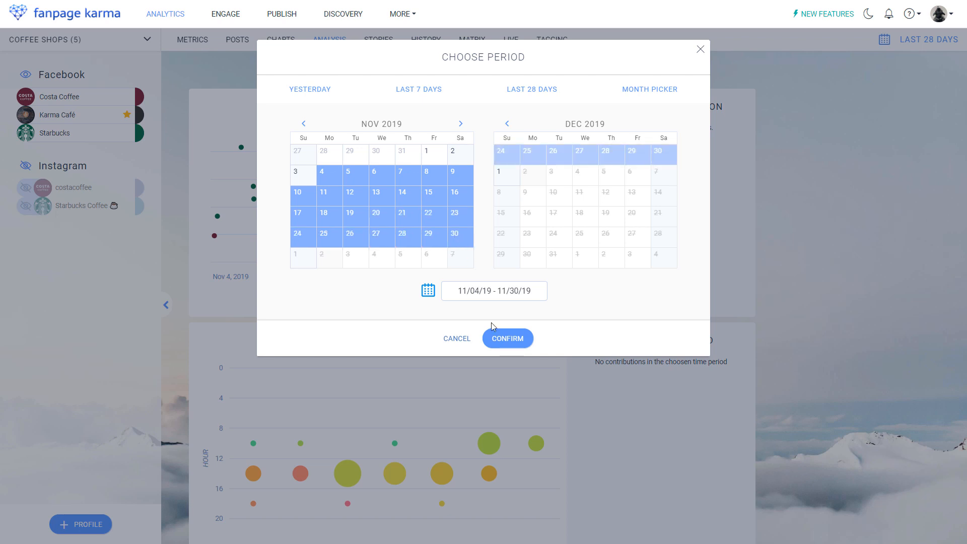
{"action": "left_click", "coordinate": [502, 338]}
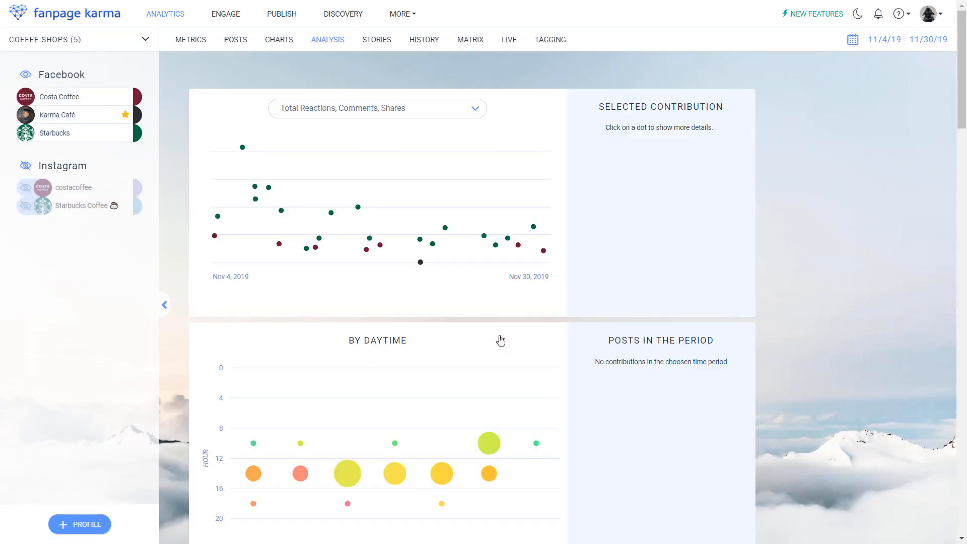
- Set the metrics table's export to be received monthly by mail as Excel
{"action": "left_click", "coordinate": [199, 45]}
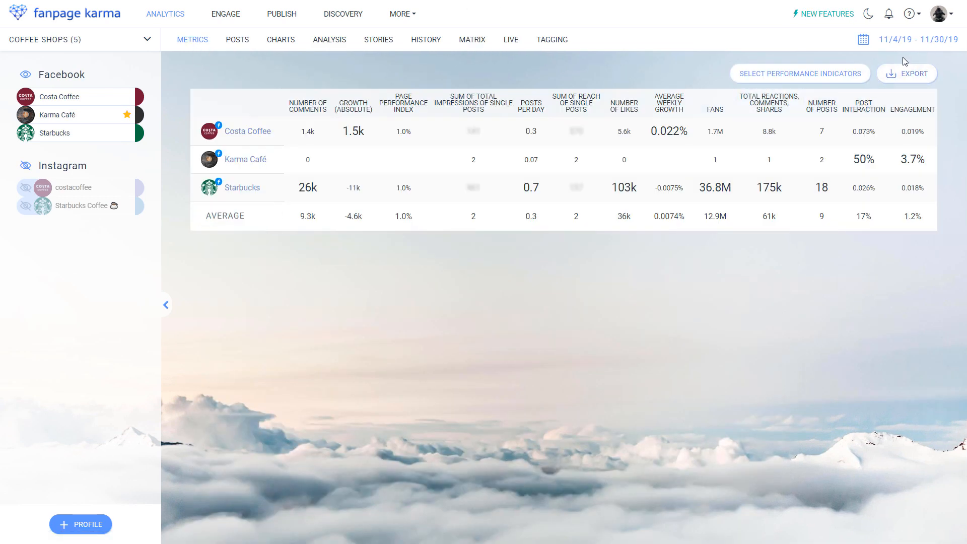
{"action": "left_click", "coordinate": [913, 76]}
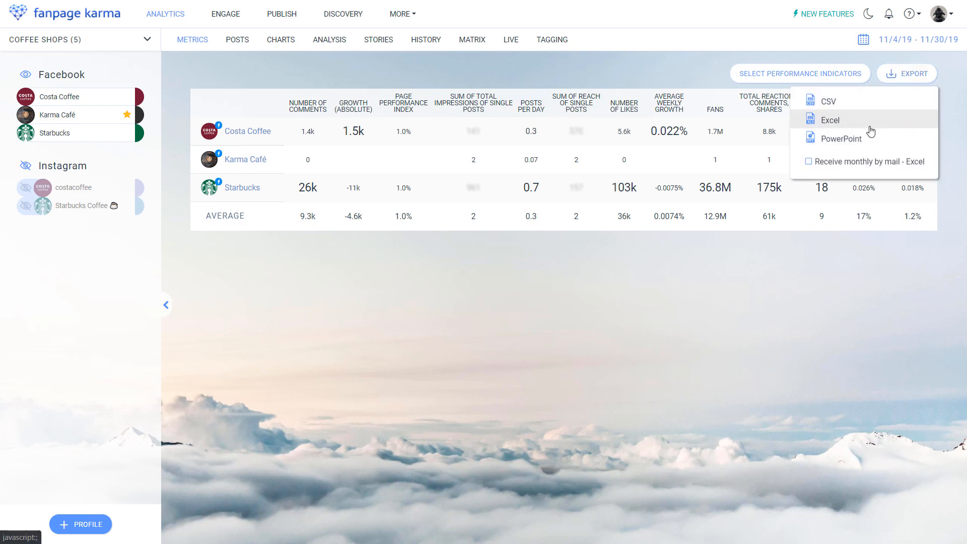
{"action": "left_click", "coordinate": [808, 162]}
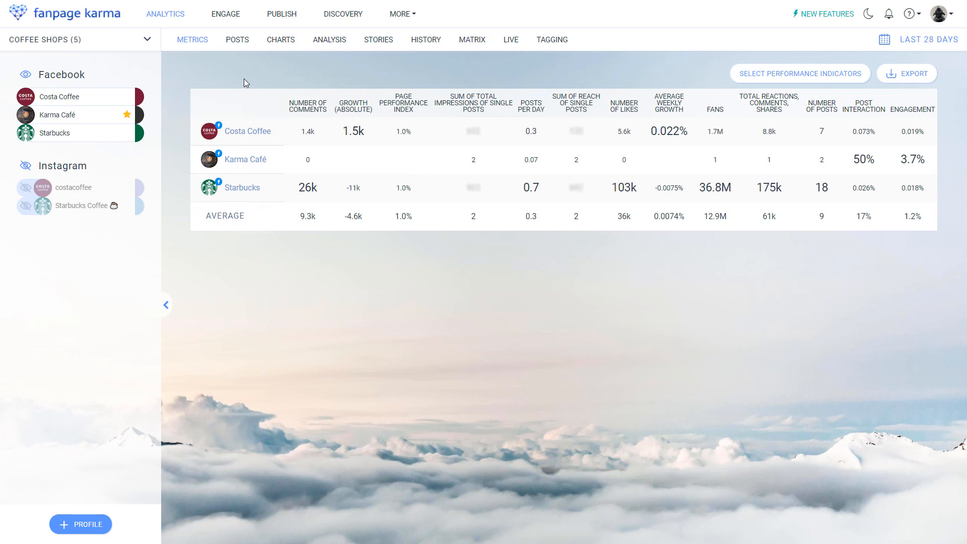
- Open the dashboard overview and show the management options of the Coffee Shops dashboard
{"action": "left_click", "coordinate": [102, 45]}
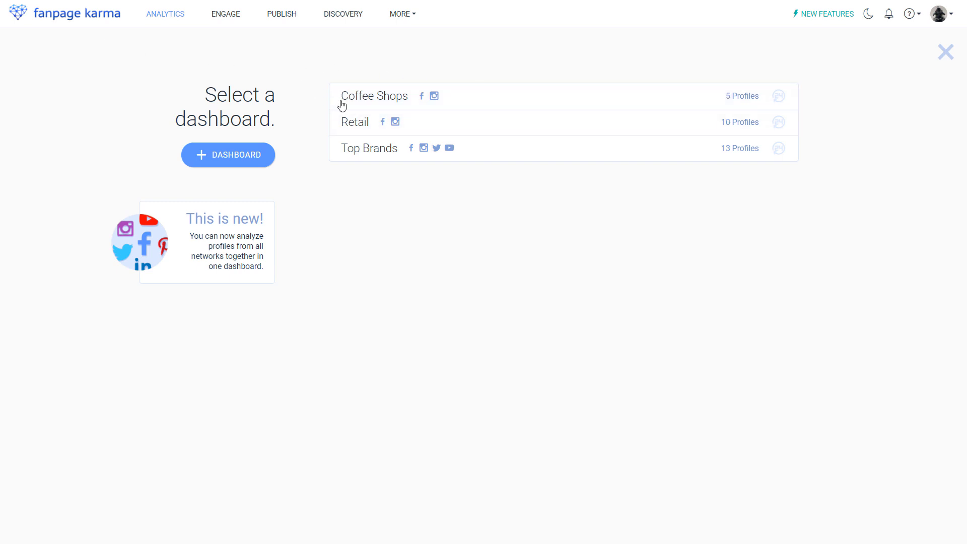
{"action": "mouse_move", "coordinate": [557, 106]}
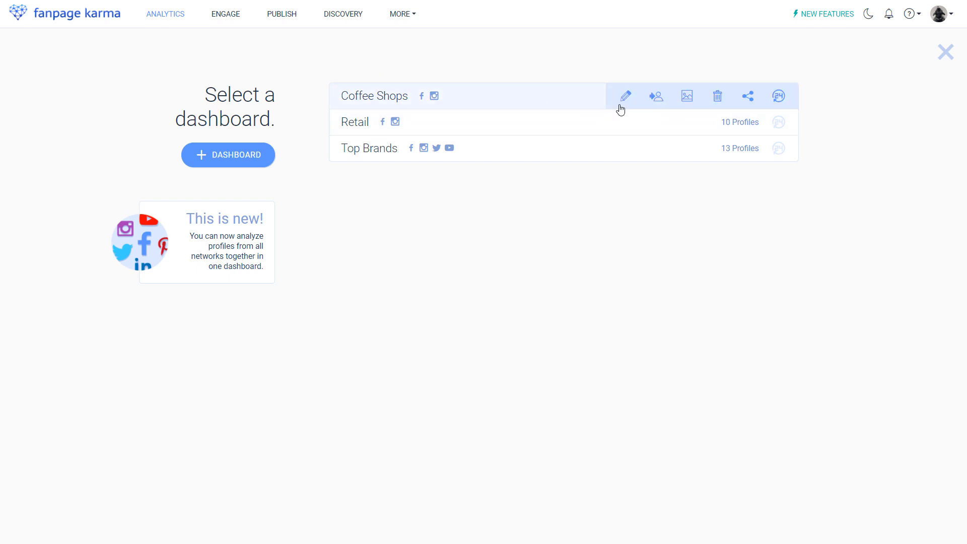